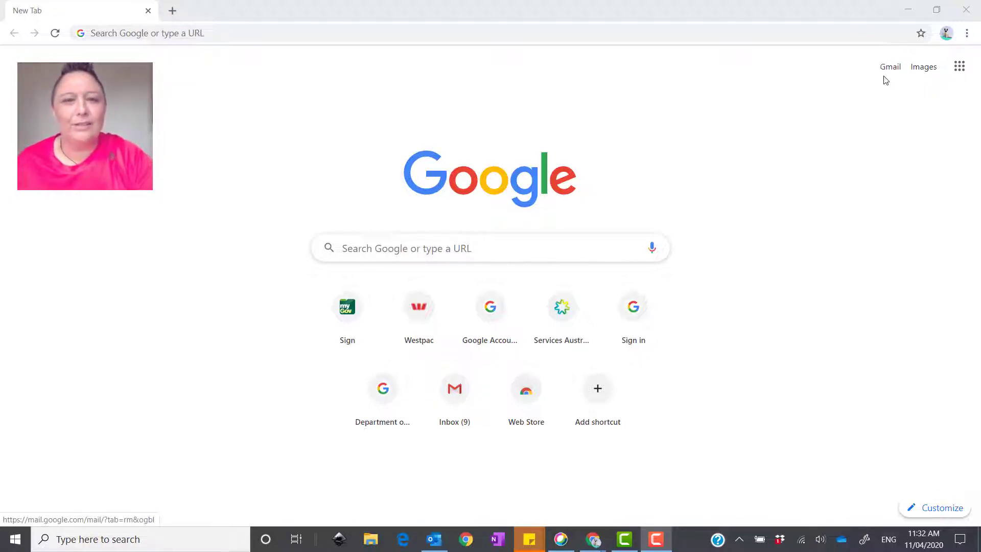
Search the web for 'google' from the browser address bar
left_click(329, 36)
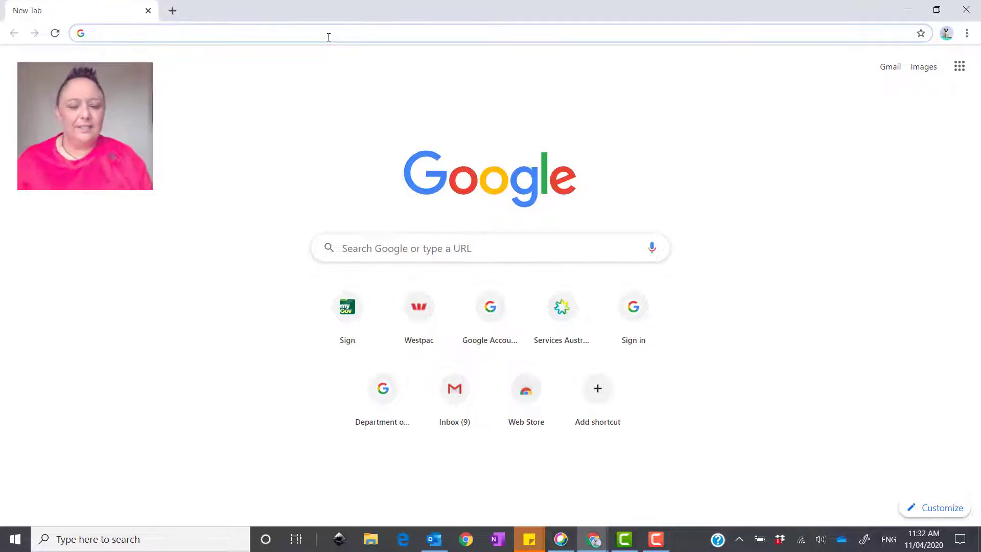
type("google")
key("Return")
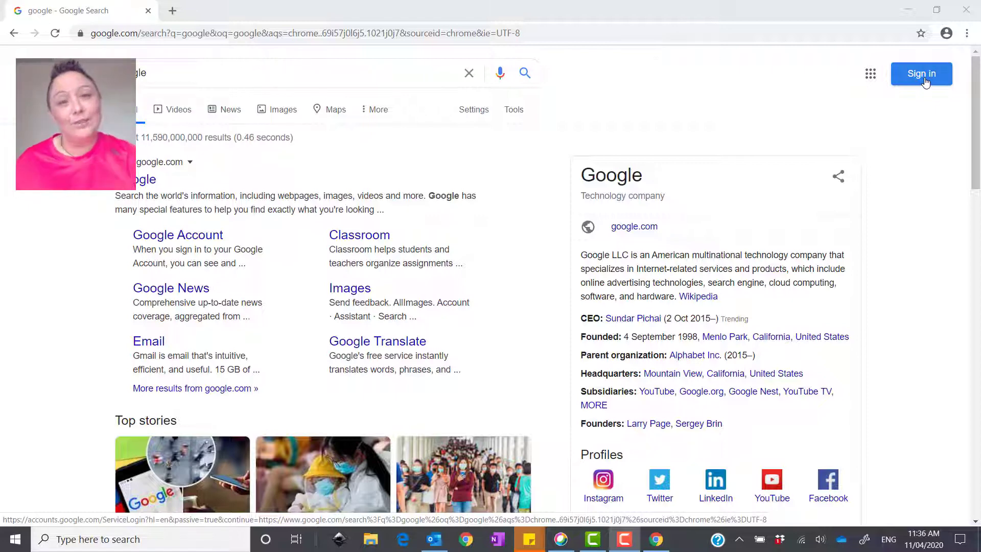
Start Google sign-in and submit the student's school e-mail address to reach the eduPass login
left_click(925, 82)
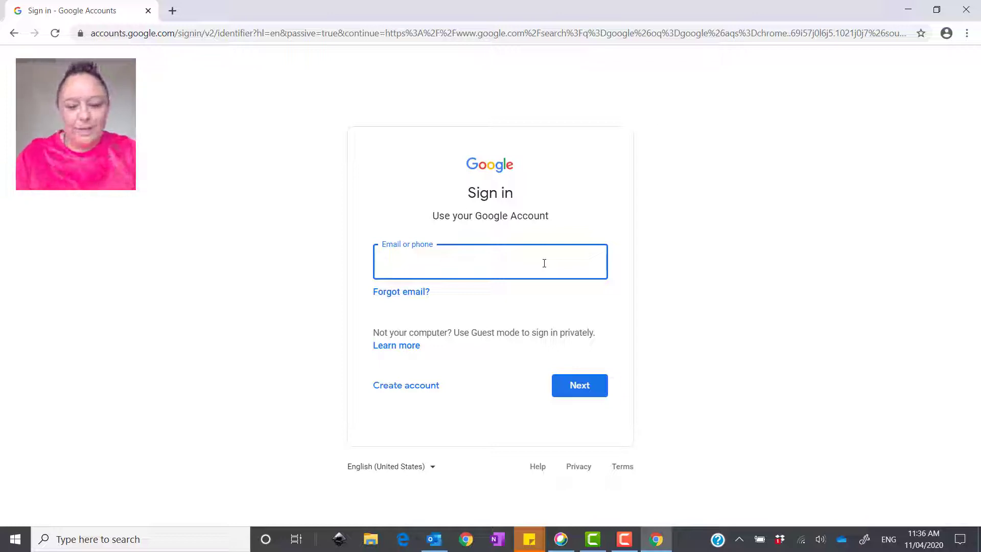
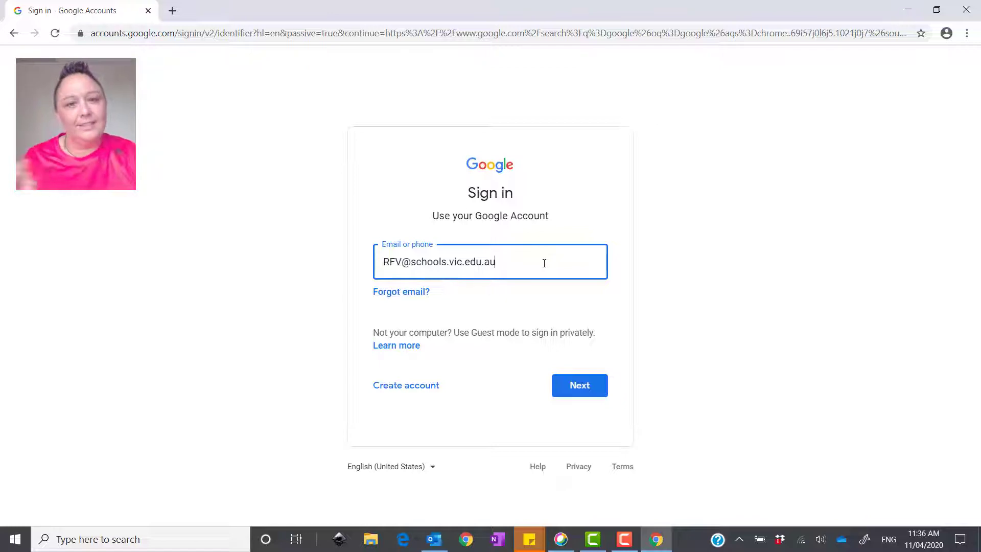
left_click(579, 388)
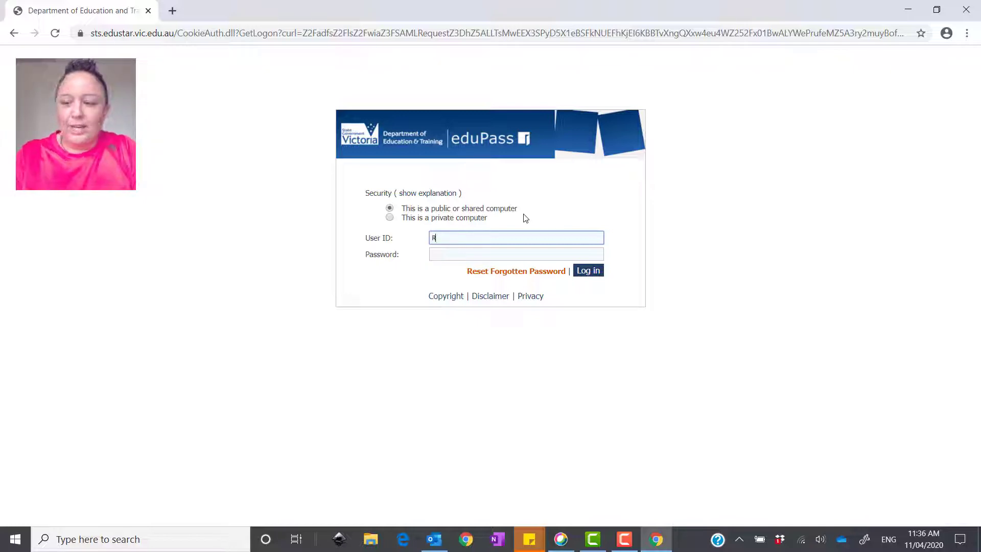
Log in to eduPass with the student's user ID and password, refuse password saving, and confirm the account
type("FV")
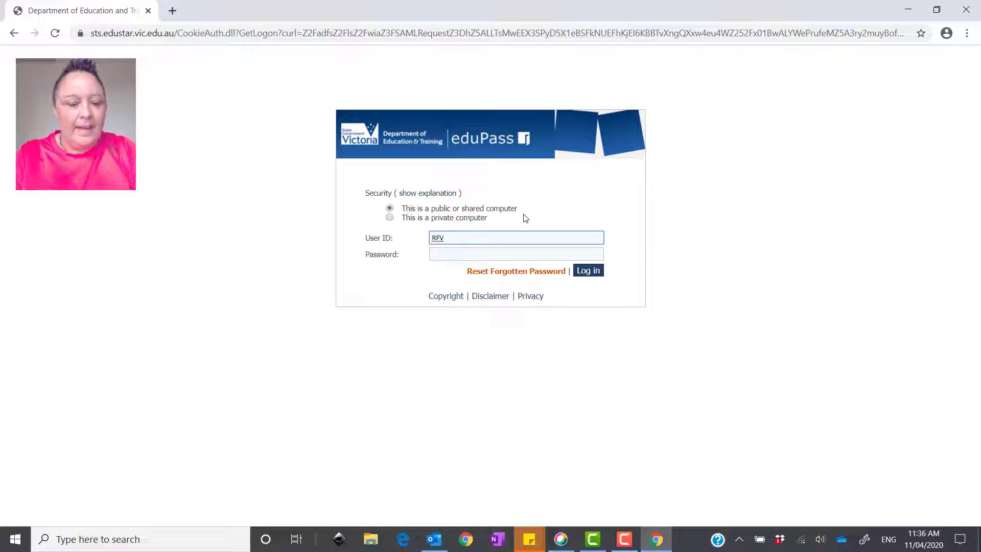
key("Tab")
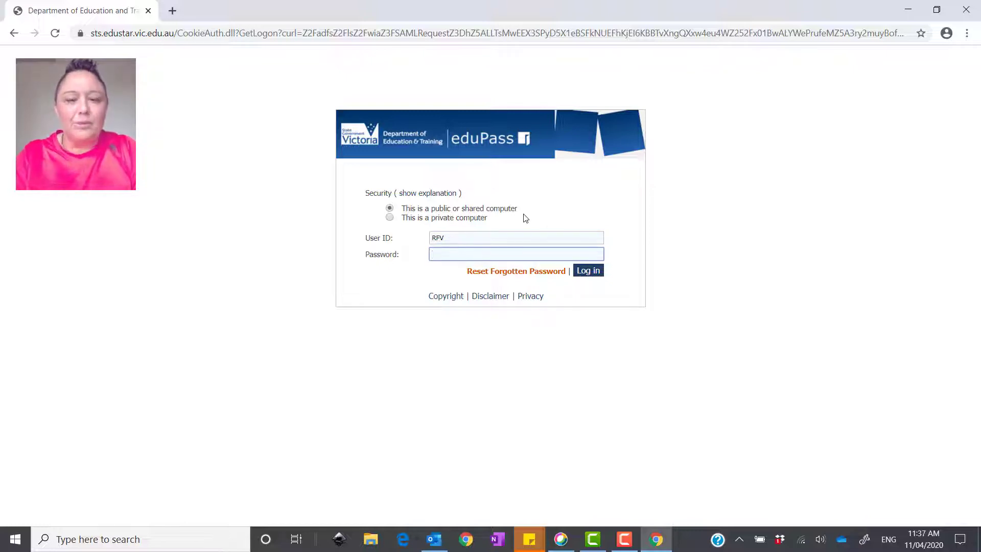
type("•")
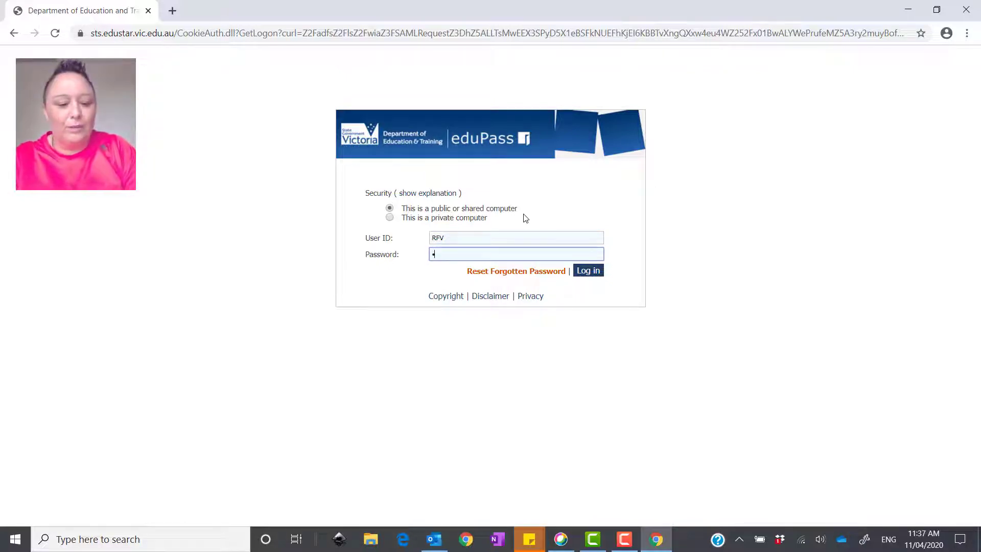
type("••")
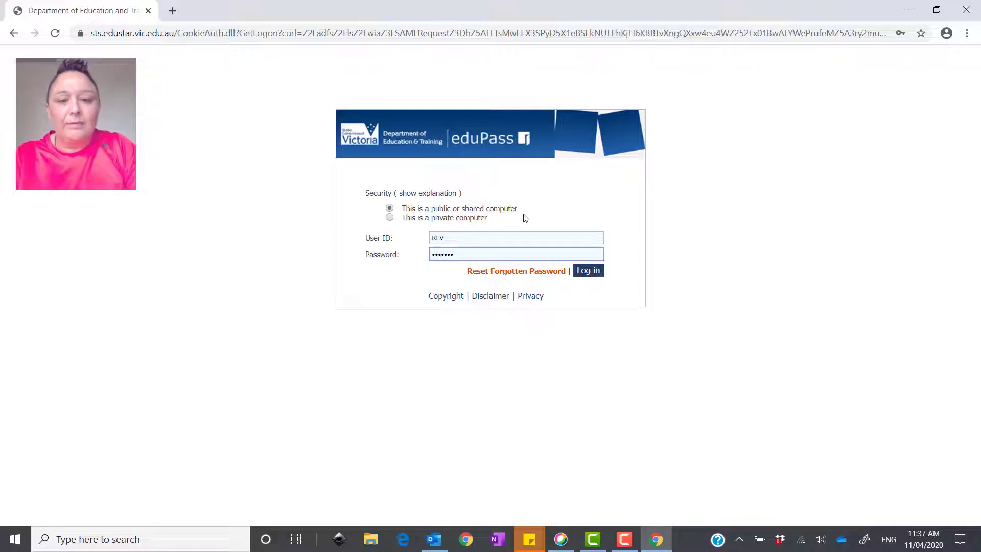
left_click(586, 275)
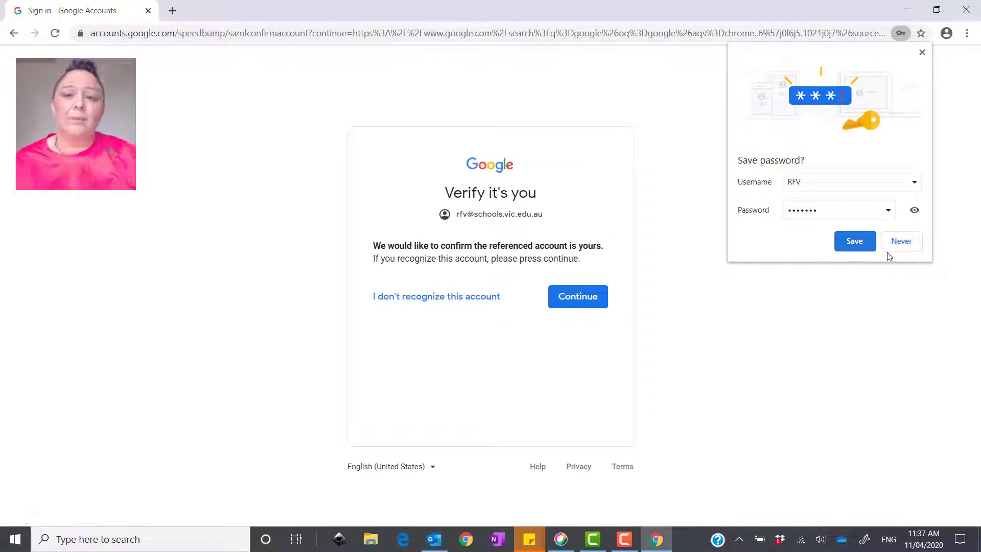
left_click(895, 242)
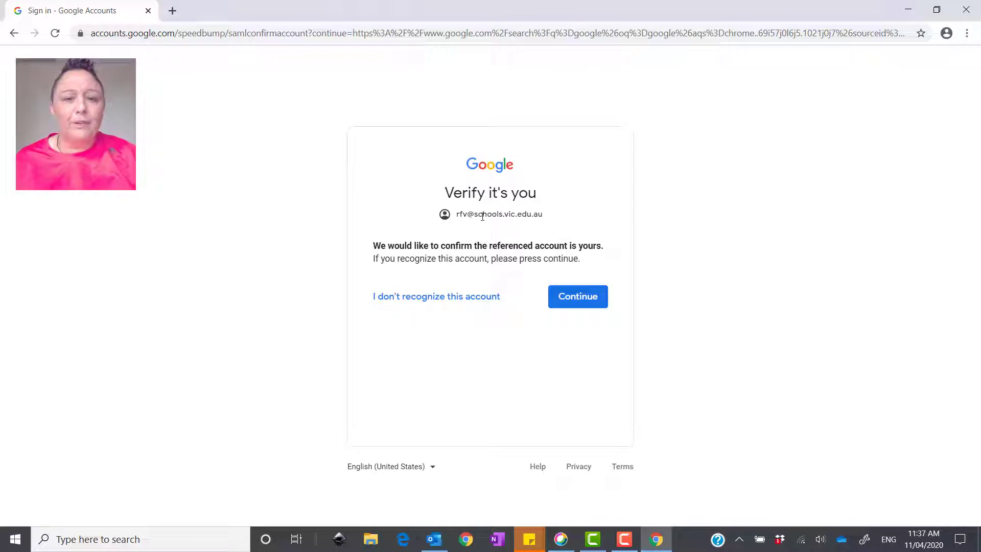
left_click(568, 298)
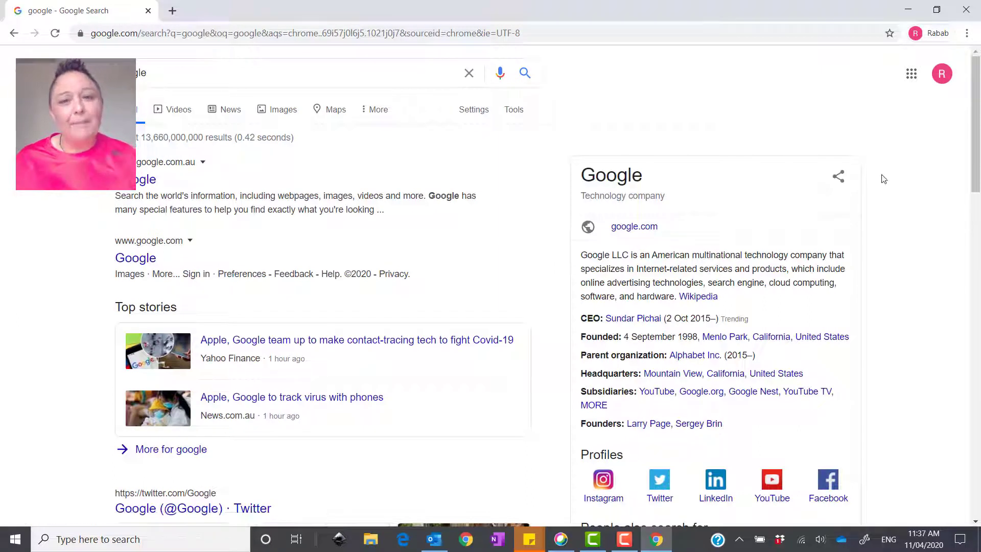
Launch Google Classroom from the Google apps grid
left_click(912, 75)
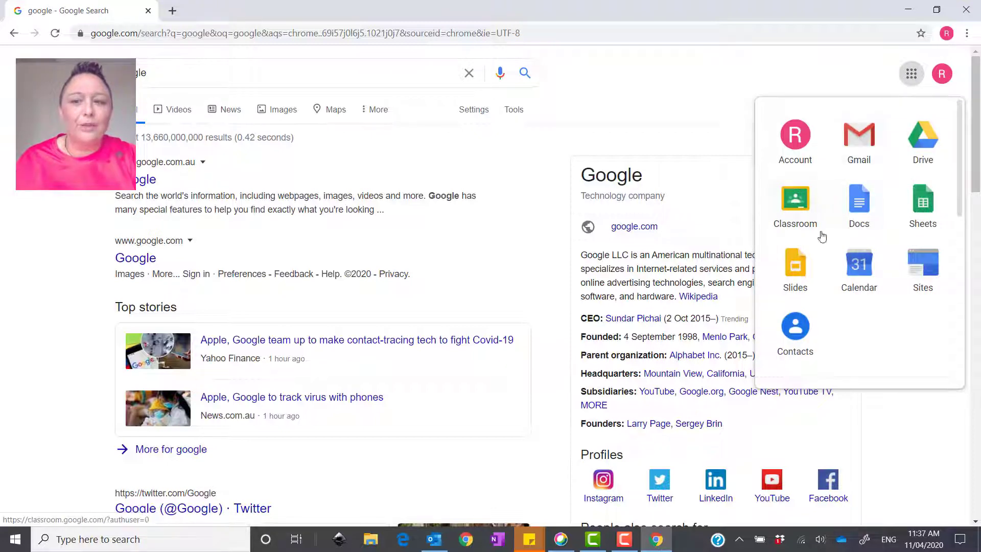
left_click(803, 220)
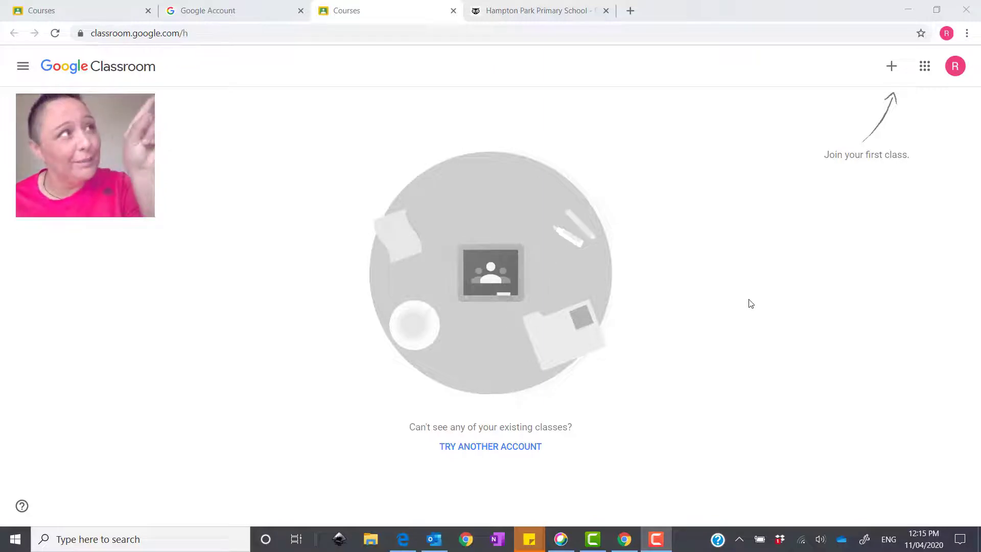
Join the PA class by entering the teacher's class code
left_click(893, 67)
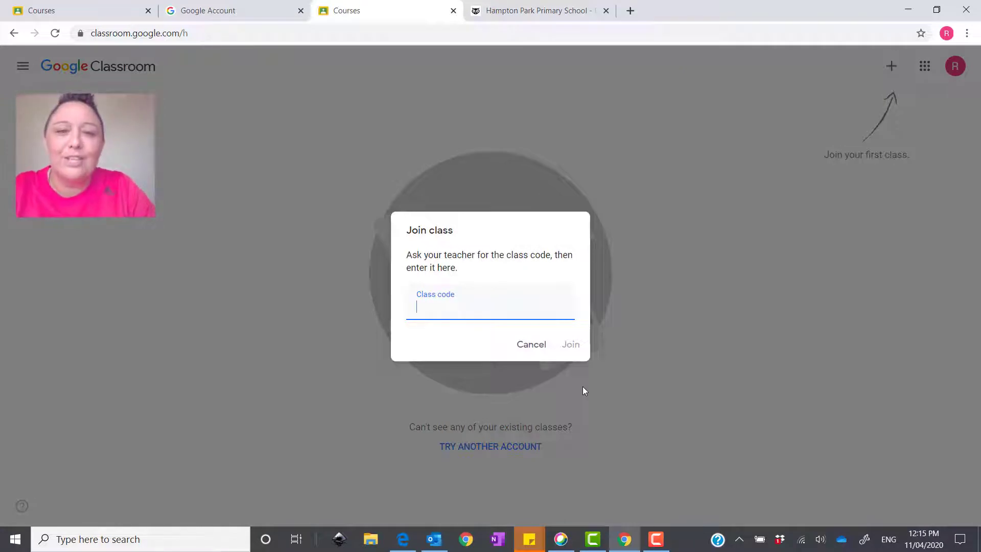
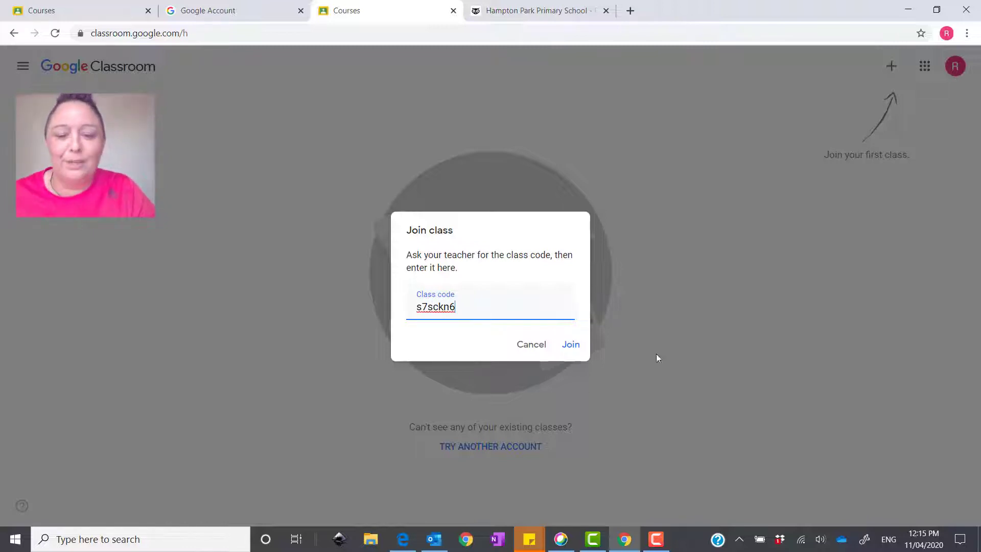
left_click(573, 346)
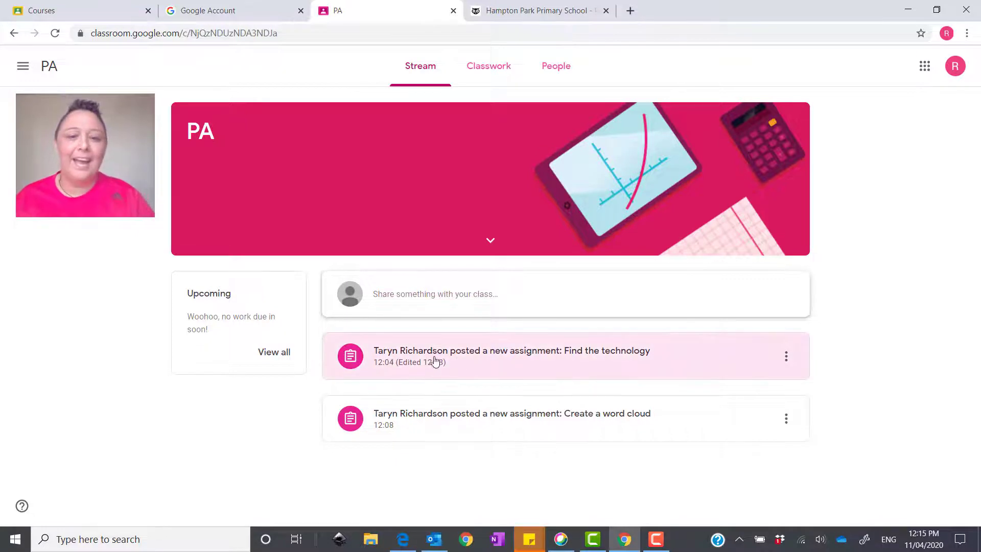
Open the 'Find the technology' assignment and show the 'Add or create' options under Your work
left_click(465, 361)
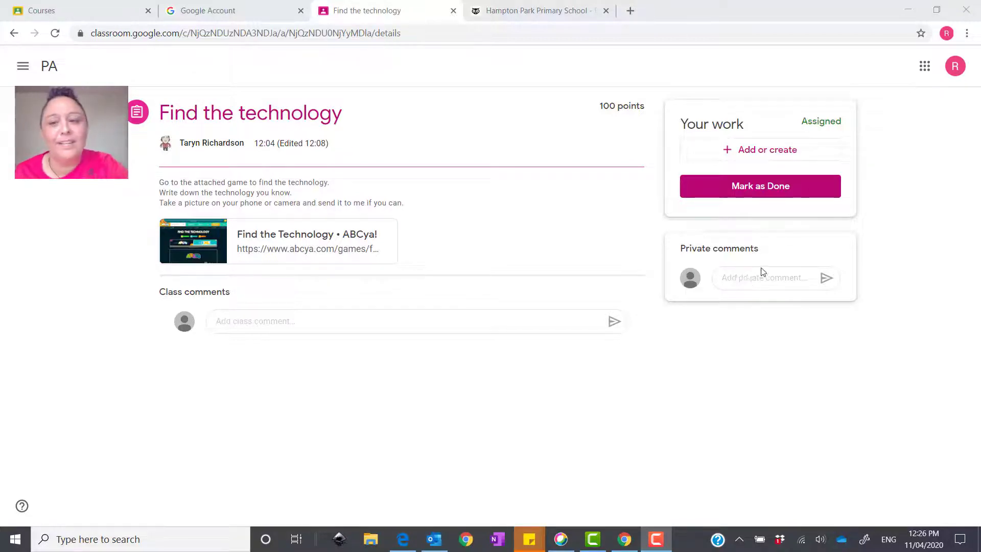
left_click(756, 281)
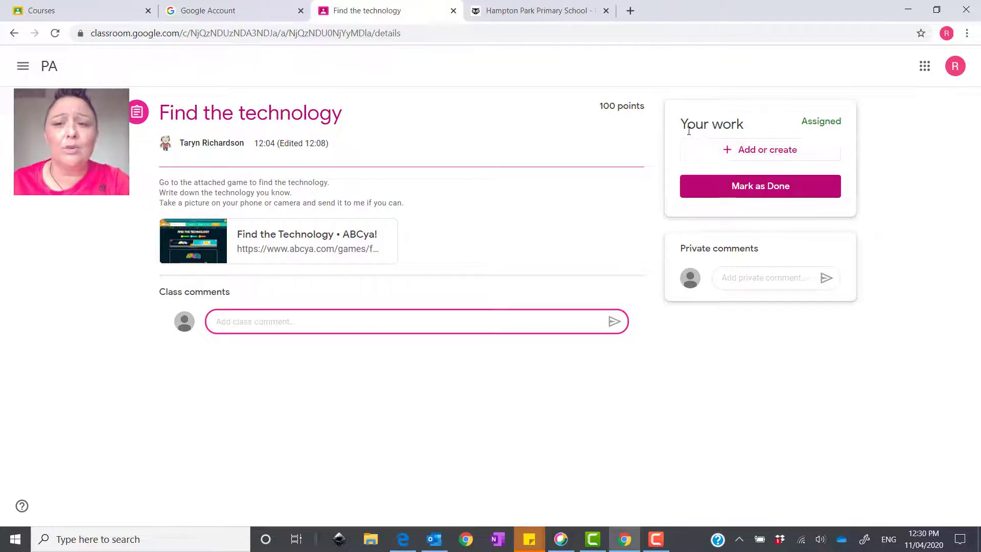
left_click(749, 151)
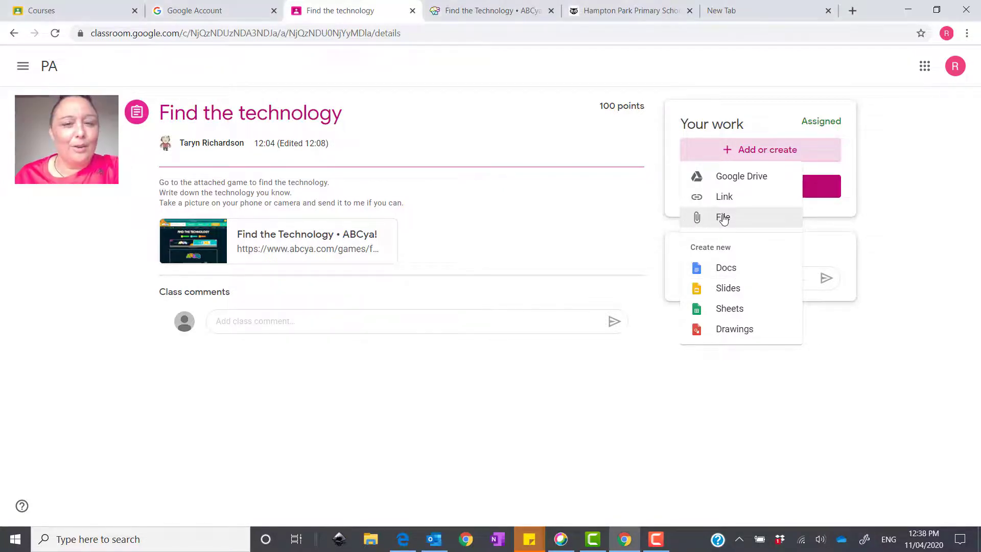
Choose 'Find my technology.png' from the Desktop as the file to attach
left_click(730, 220)
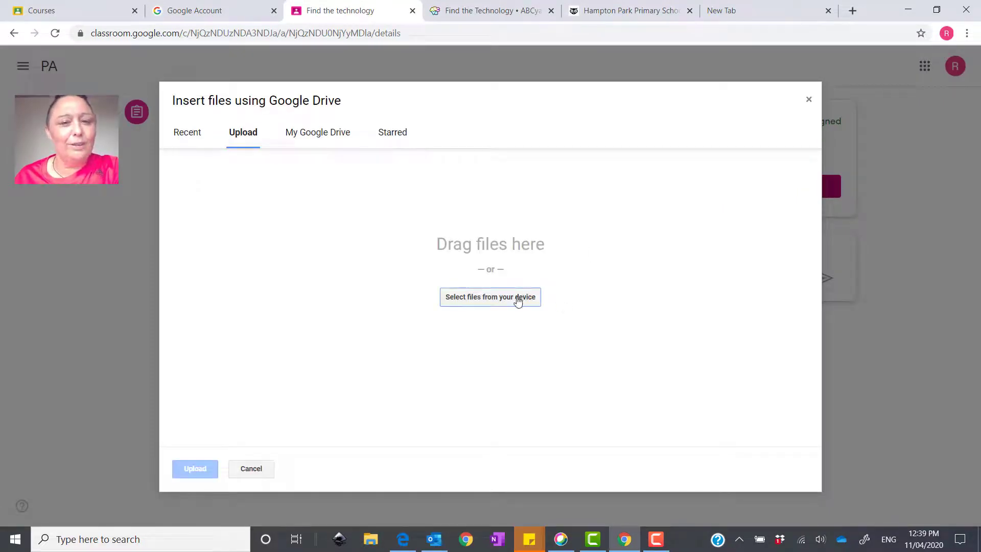
left_click(511, 300)
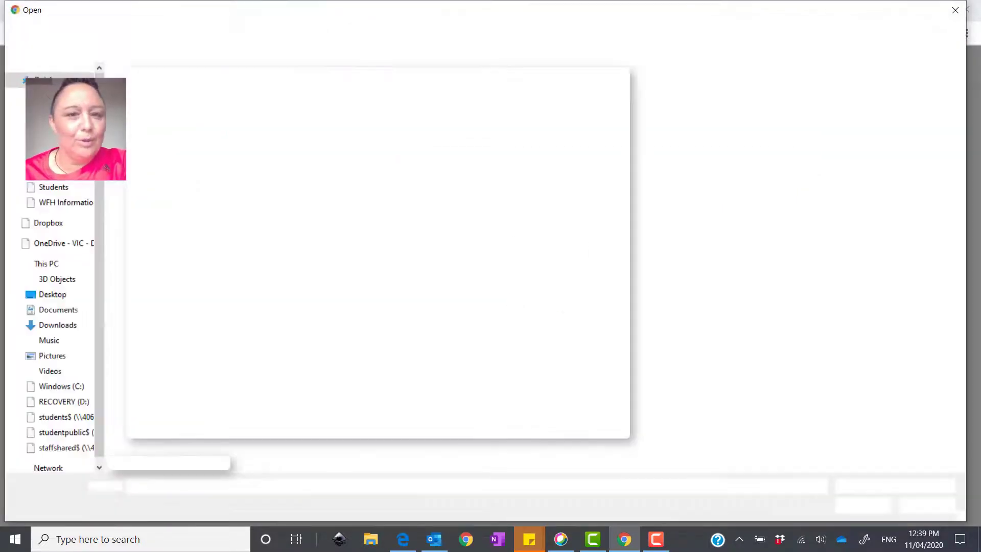
left_click(77, 294)
left_click(173, 448)
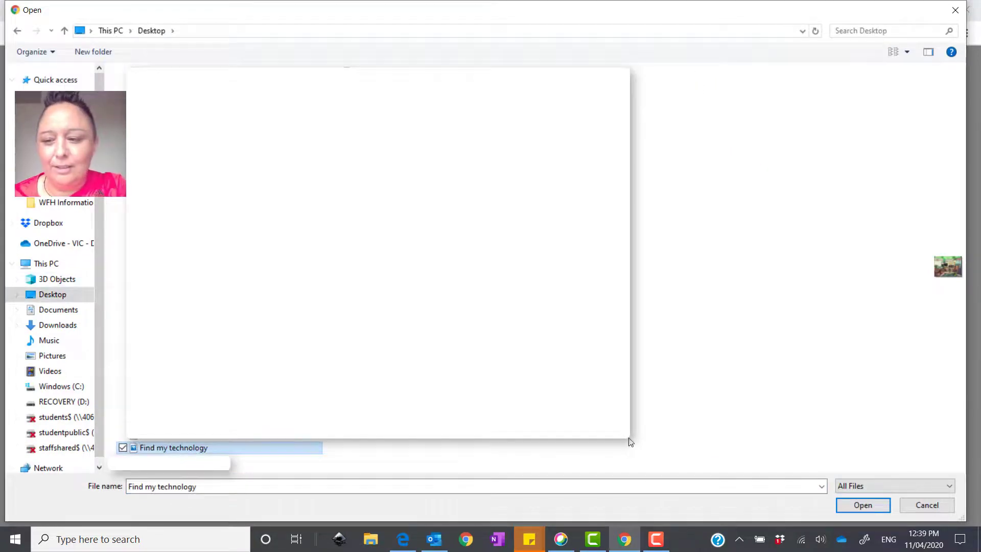
left_click(863, 505)
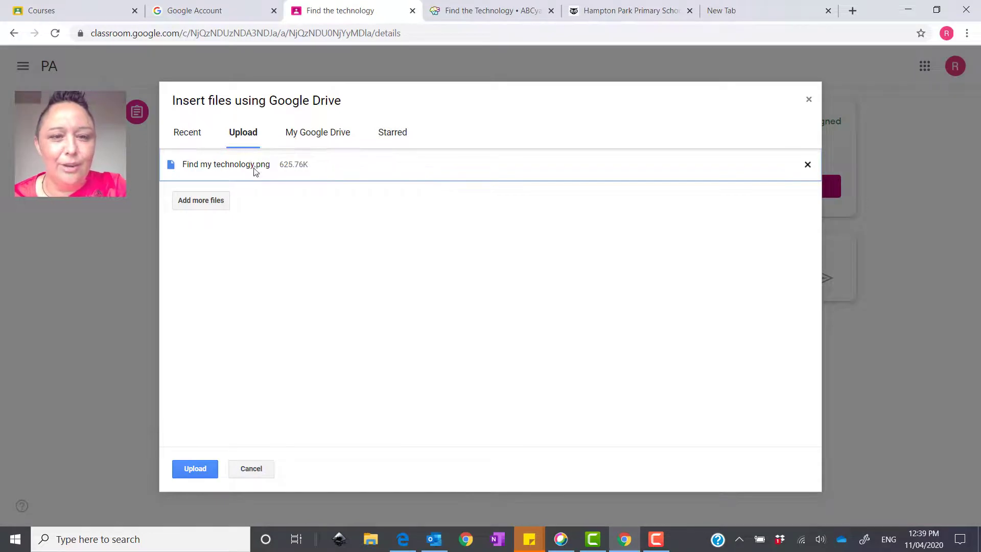
Upload 'Find my technology.png' and hand in the 'Find the technology' assignment
left_click(198, 470)
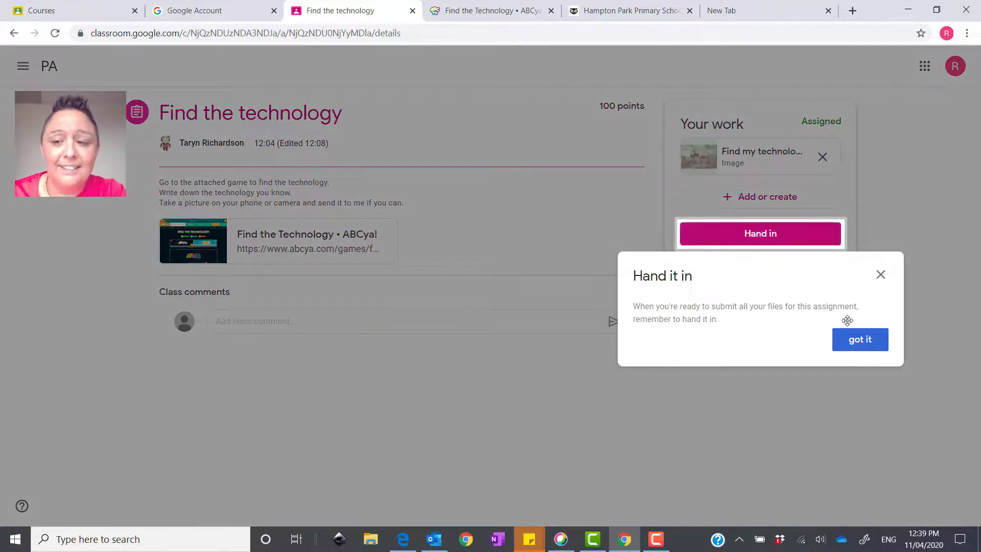
left_click(859, 341)
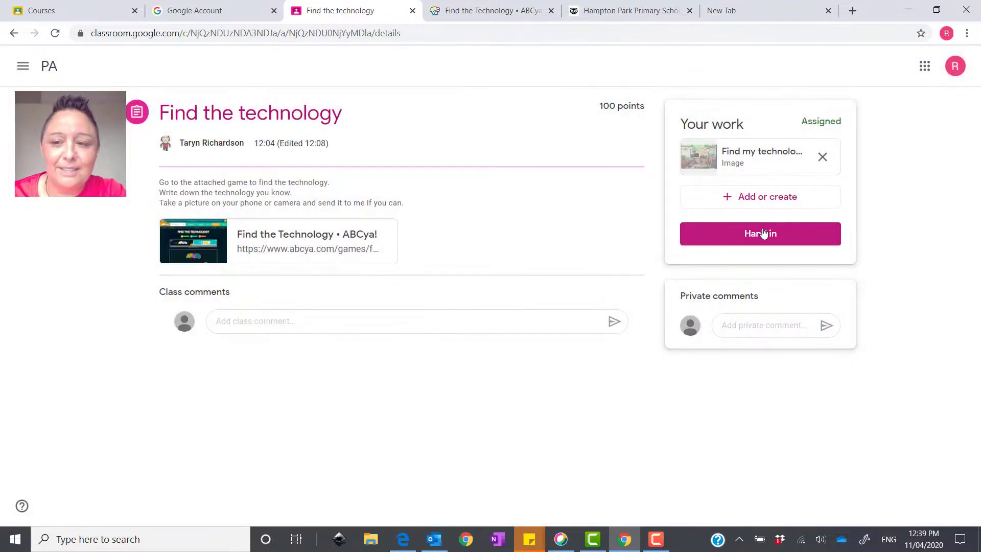
left_click(764, 233)
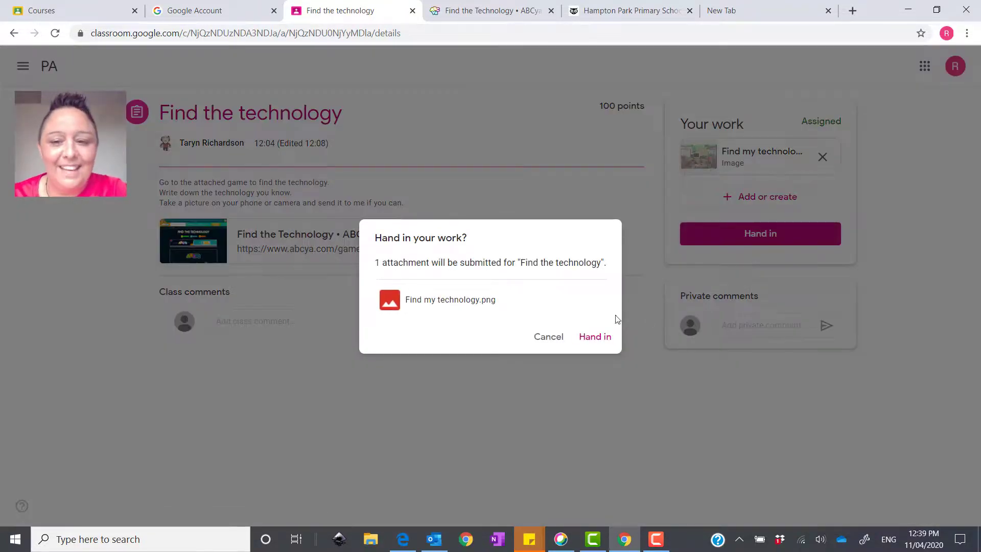
left_click(596, 338)
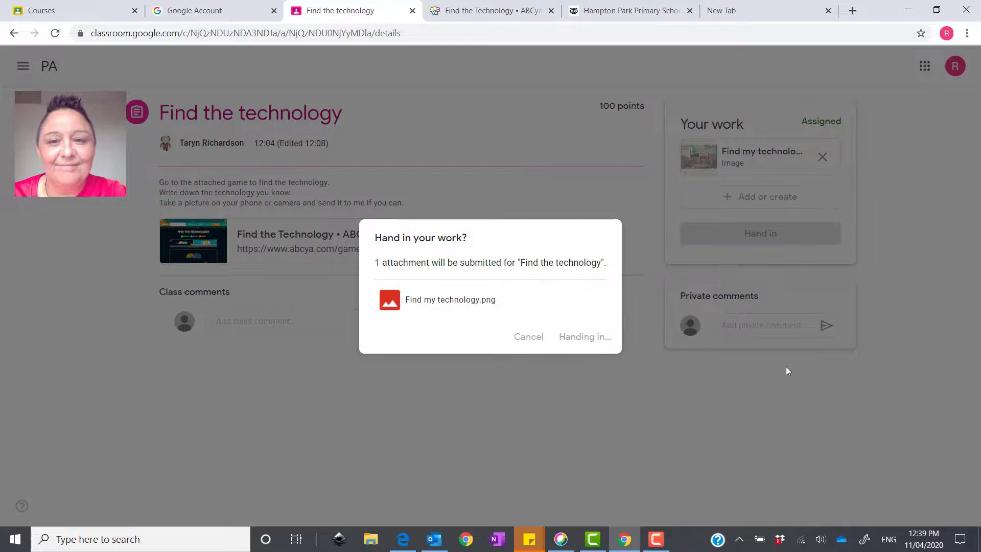